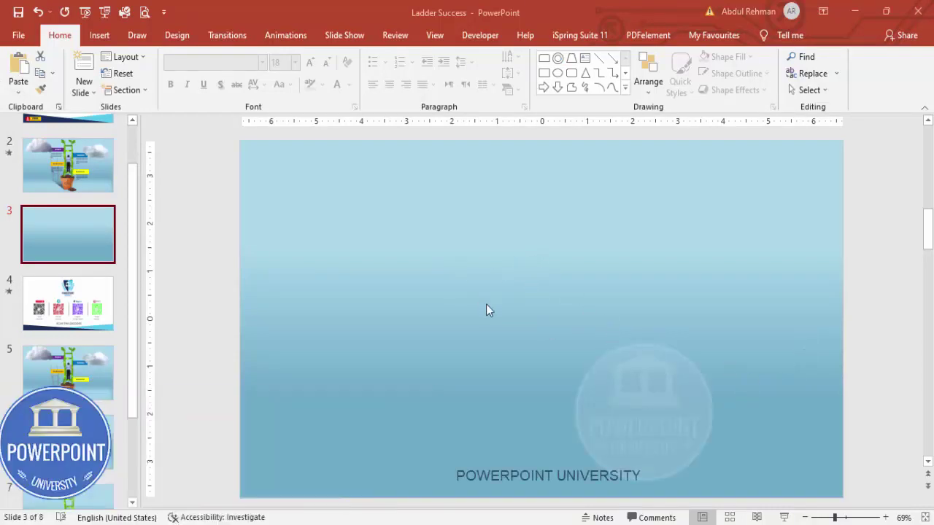
Draw a trapezoid shape near the bottom centre of slide 3.
click(99, 36)
click(219, 92)
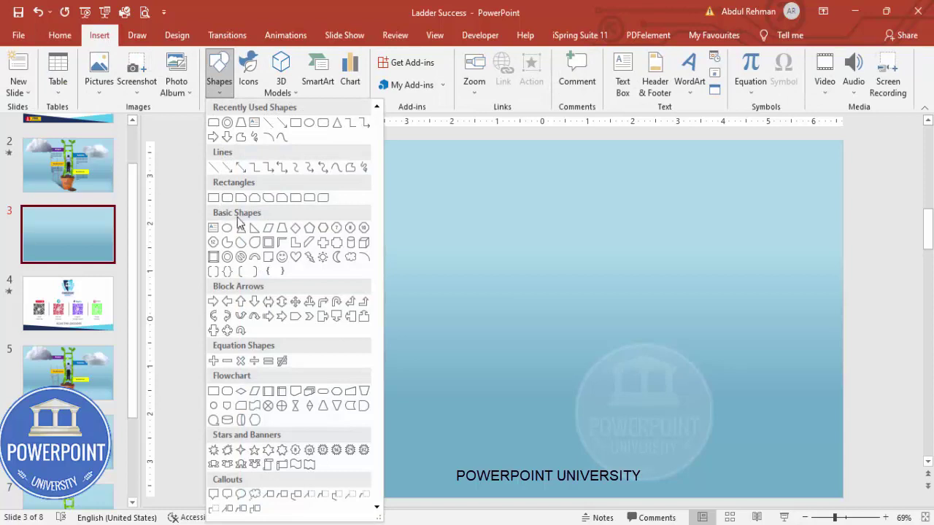
click(283, 232)
drag(500, 354, 590, 439)
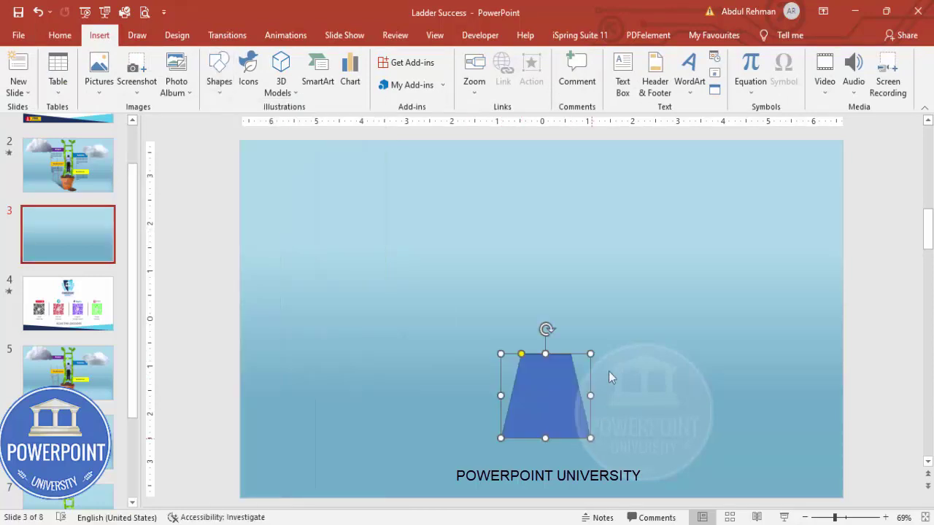
Remove the trapezoid's outline, flip it vertically, and nudge it slightly left and up.
click(360, 73)
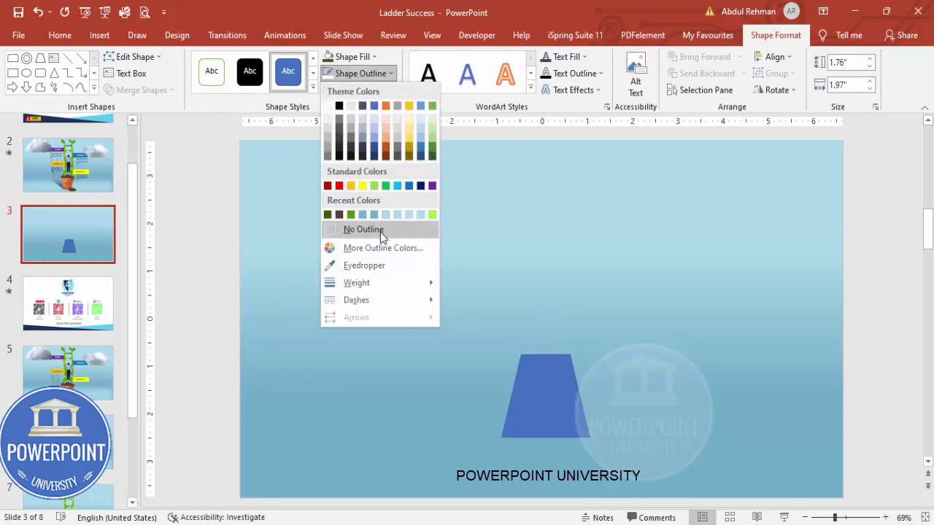
click(381, 232)
click(776, 90)
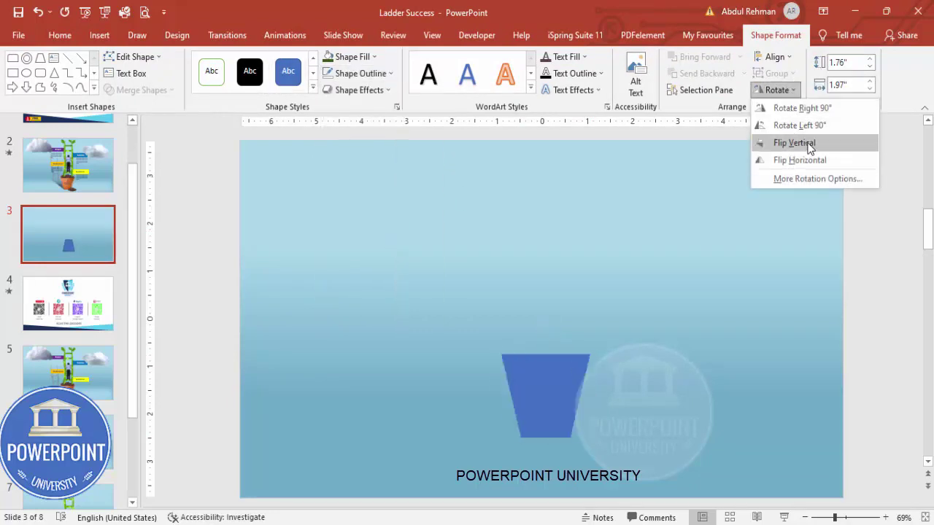
click(810, 148)
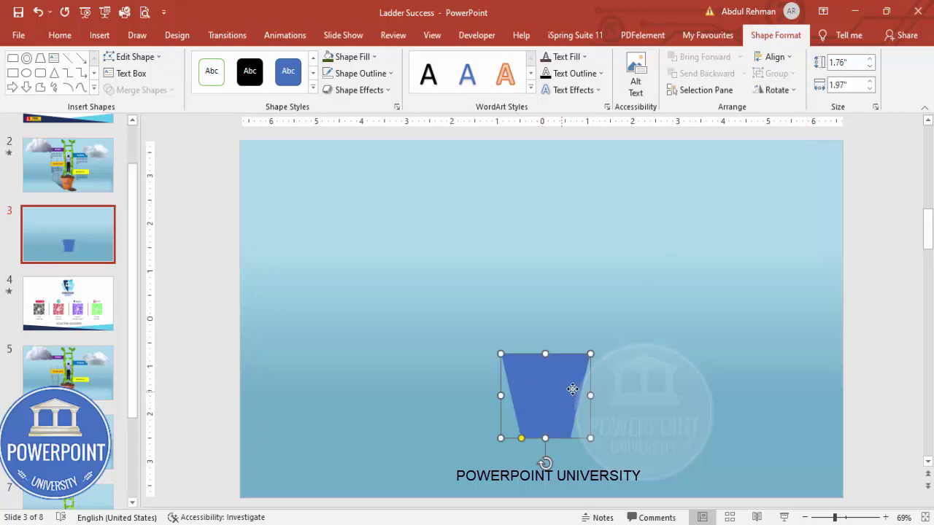
mouse_move(573, 389)
mouse_down()
mouse_move(584, 381)
mouse_move(562, 384)
mouse_up()
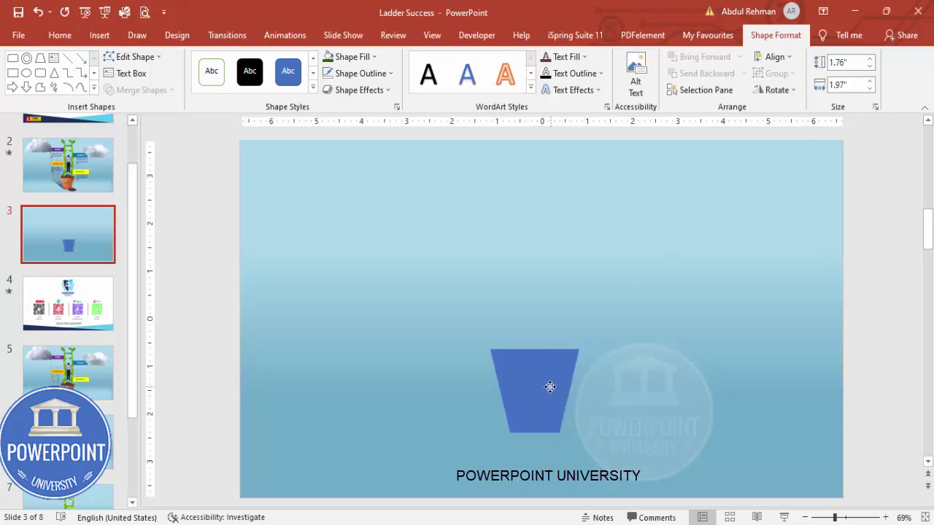
click(208, 305)
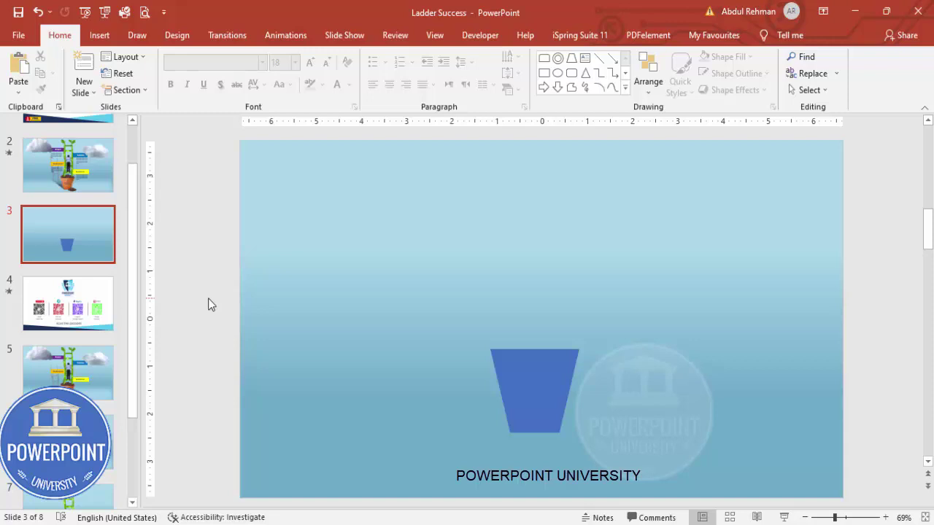
Paste the flowerpot picture level with the trapezoid and delete the blue trapezoid.
key(ctrl+v)
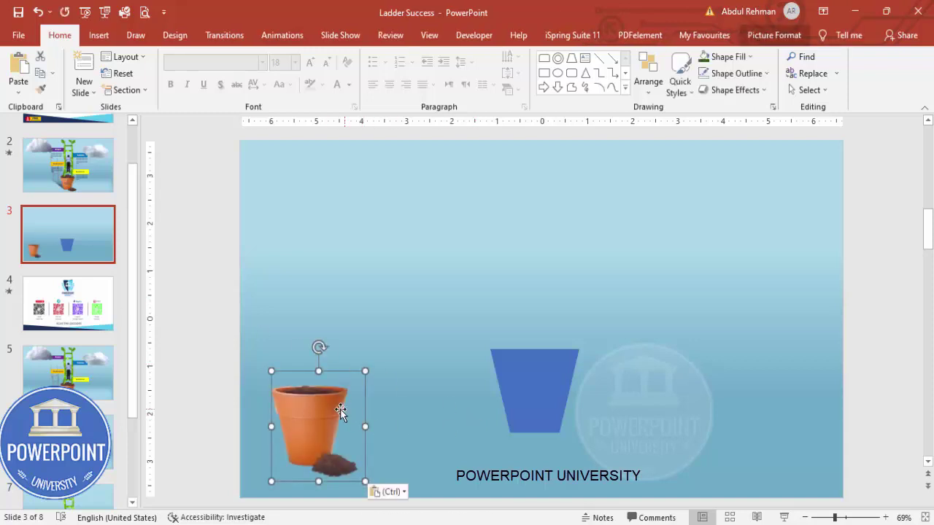
drag(364, 421, 365, 380)
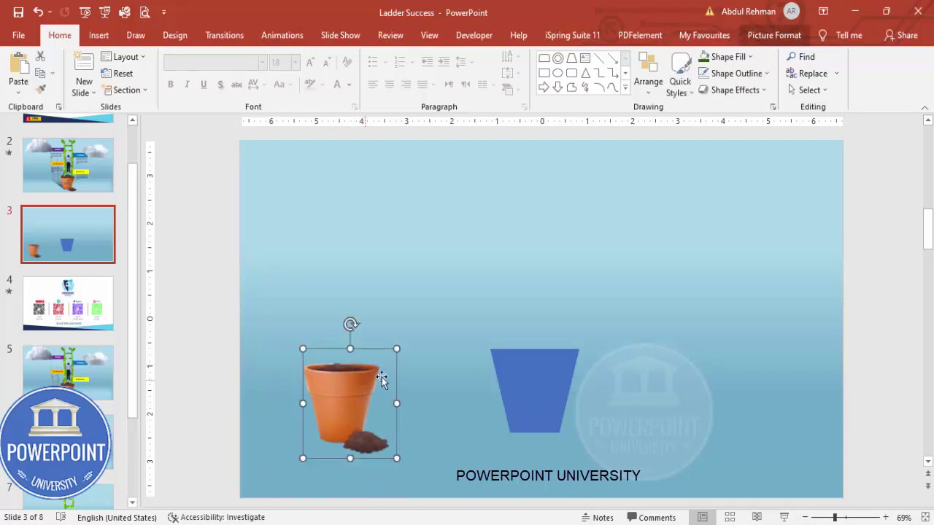
click(509, 370)
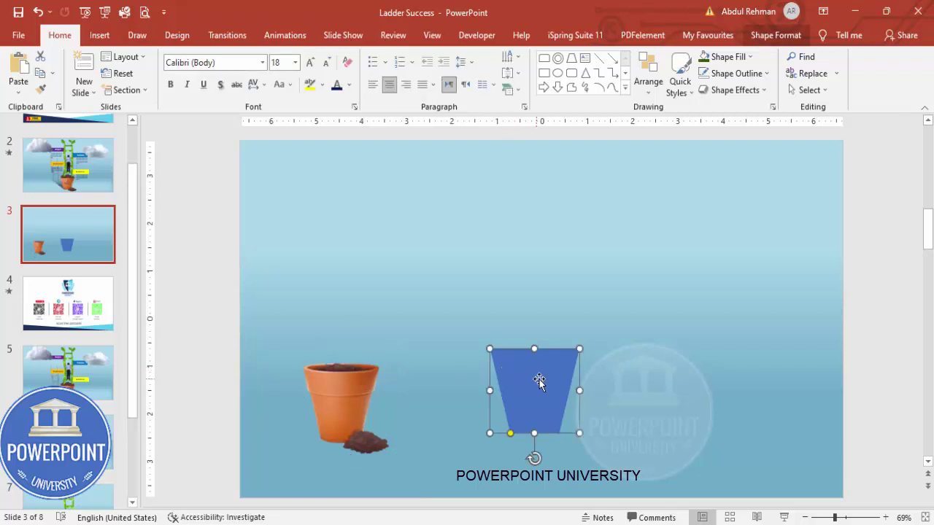
key(Delete)
Move the flowerpot to the bottom centre of the slide and enlarge it.
drag(358, 385, 540, 422)
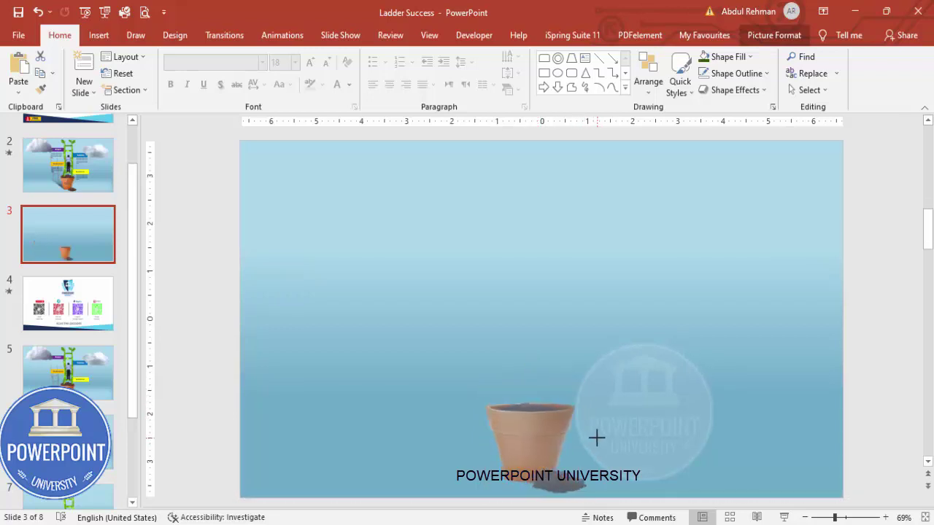
drag(548, 433, 463, 442)
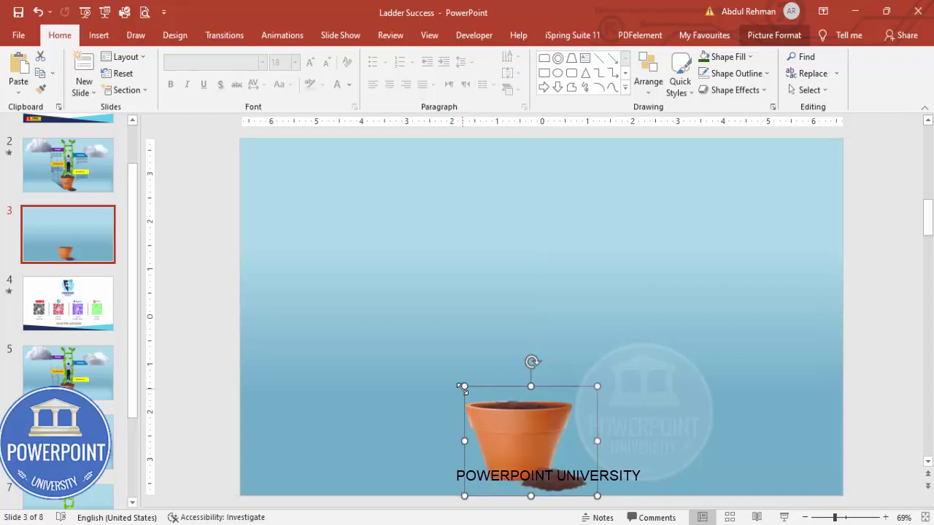
drag(463, 386, 485, 385)
drag(525, 423, 538, 423)
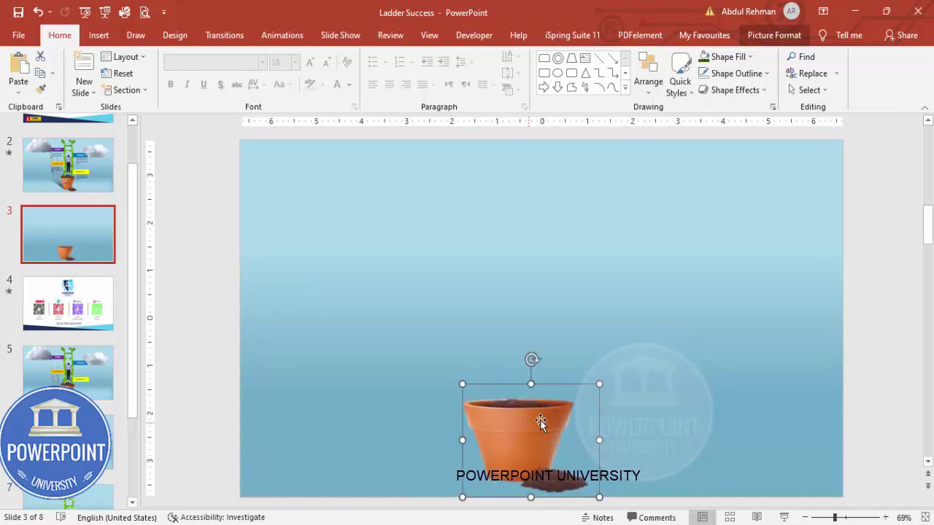
click(601, 392)
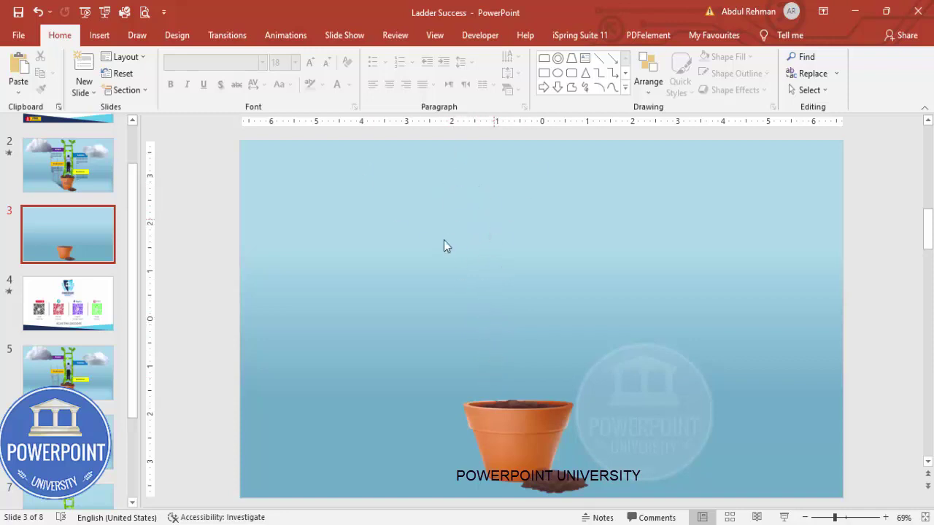
Draw a closed wavy curve from the pot rim up near the slide top and back.
click(100, 37)
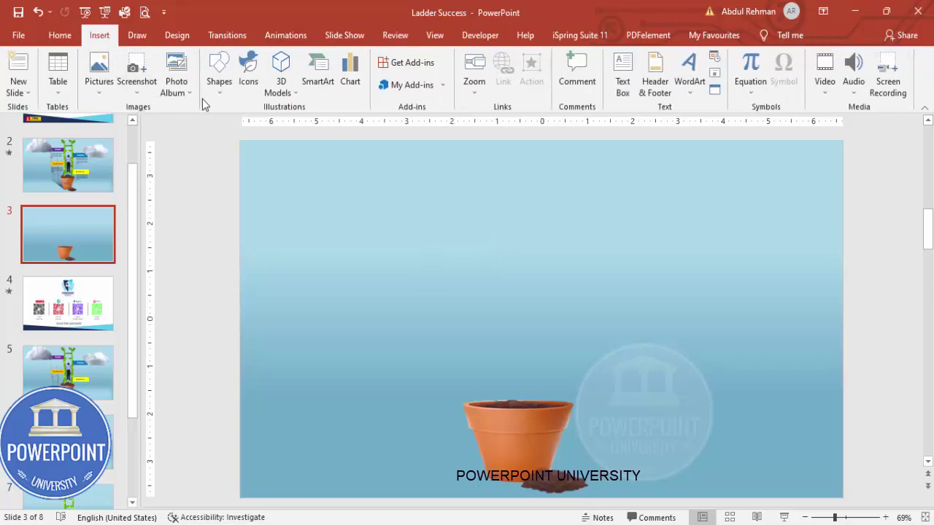
click(219, 73)
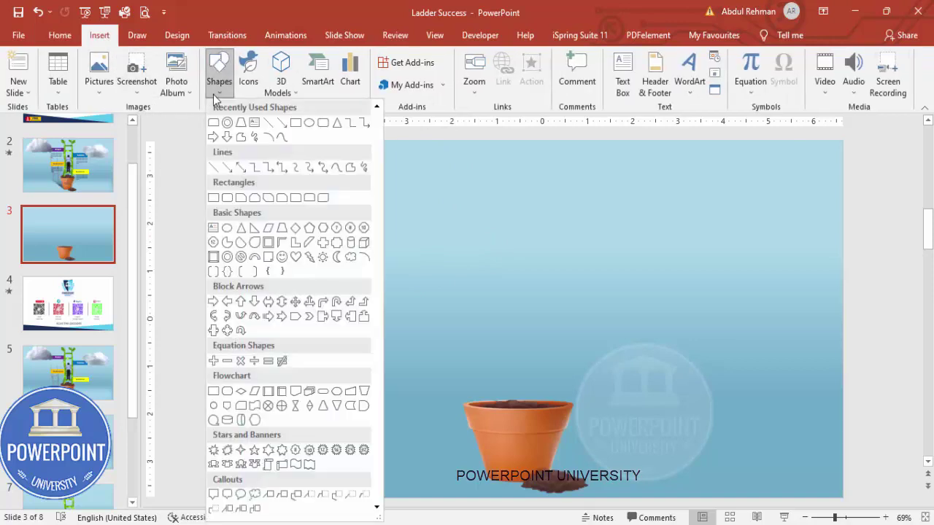
click(338, 169)
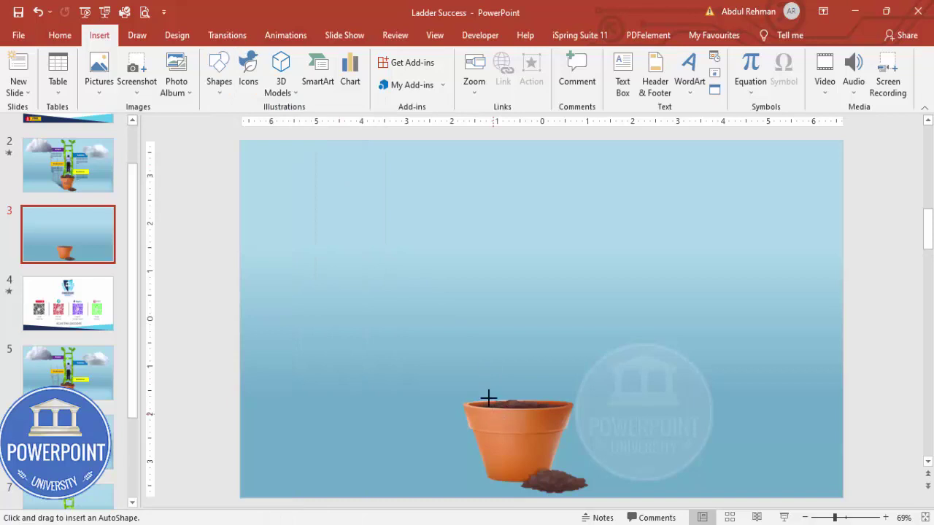
click(488, 398)
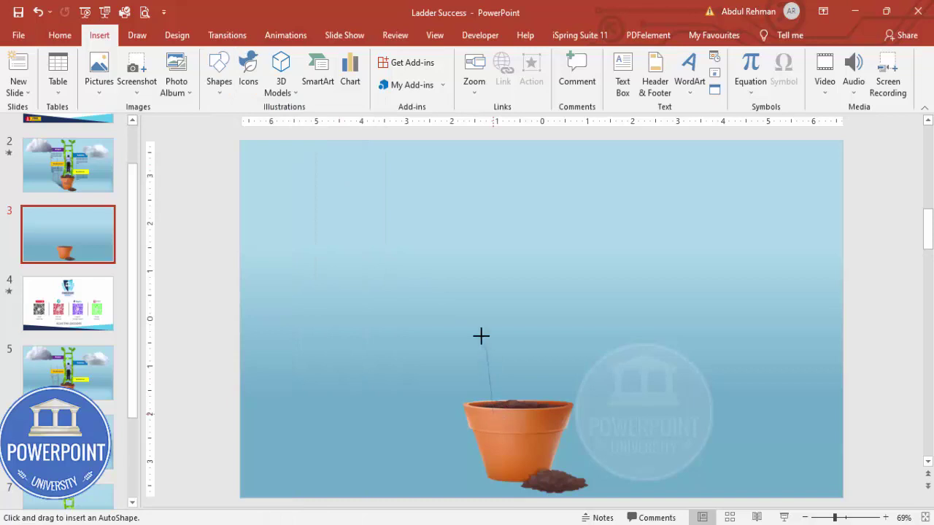
click(484, 260)
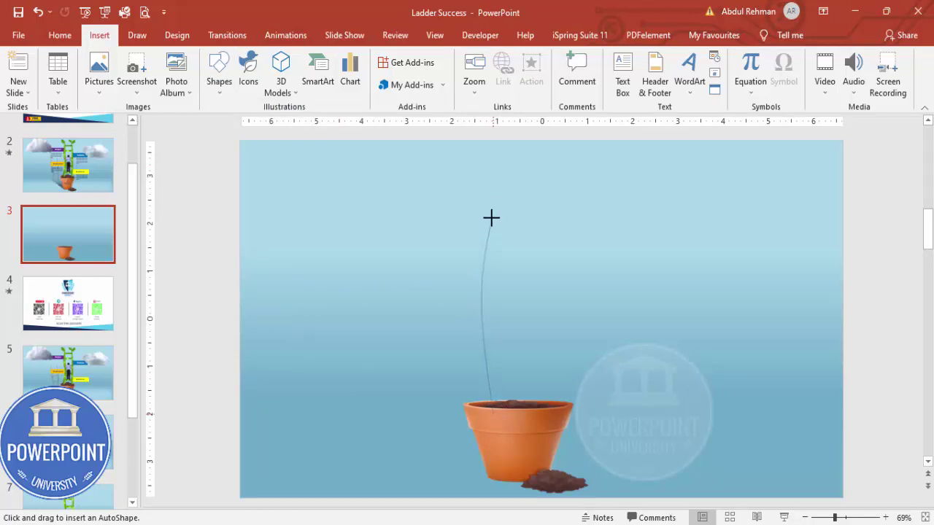
click(488, 156)
click(505, 252)
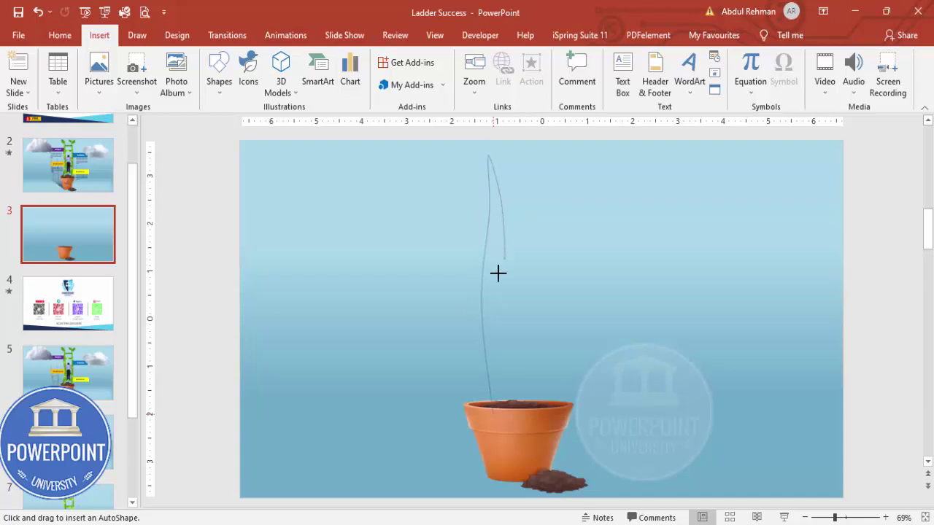
click(498, 307)
click(491, 416)
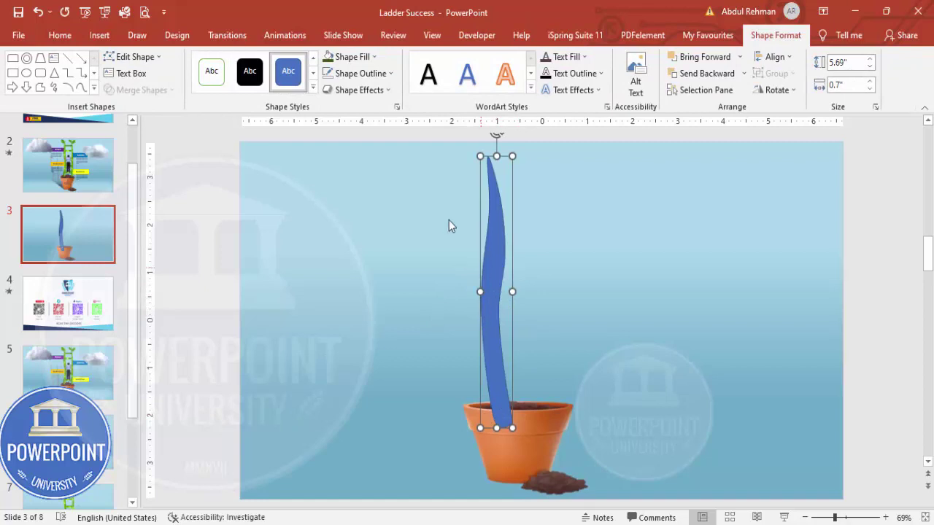
Remove the stem's outline and switch its fill to a gradient in Format Shape.
click(361, 73)
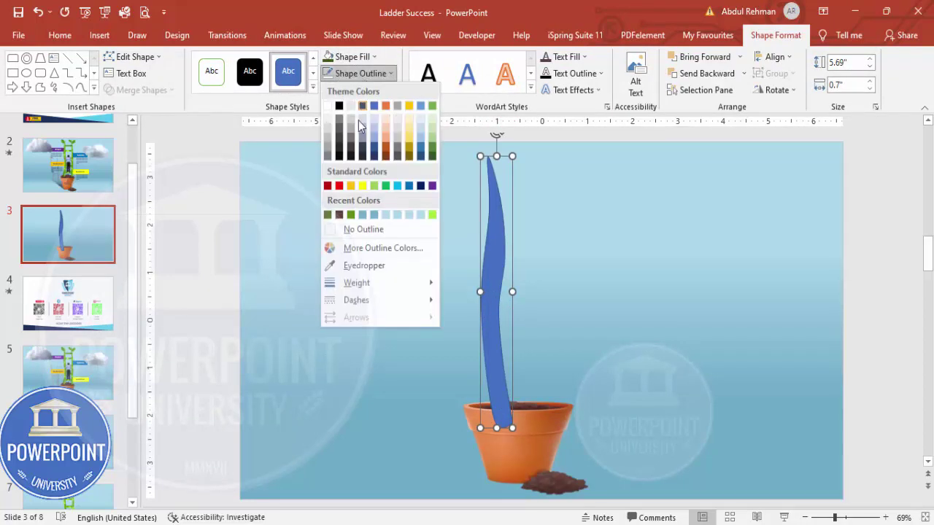
click(372, 232)
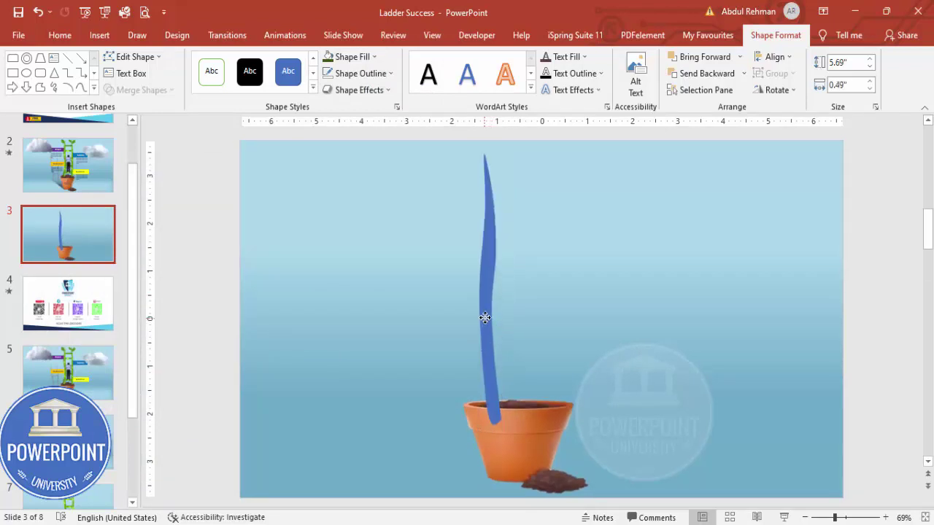
click(485, 318)
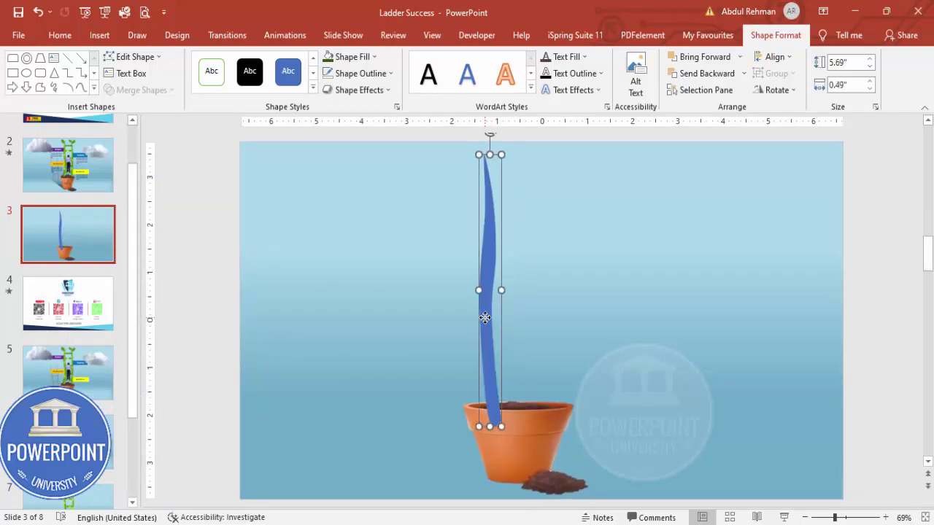
right_click(486, 318)
click(546, 291)
click(805, 270)
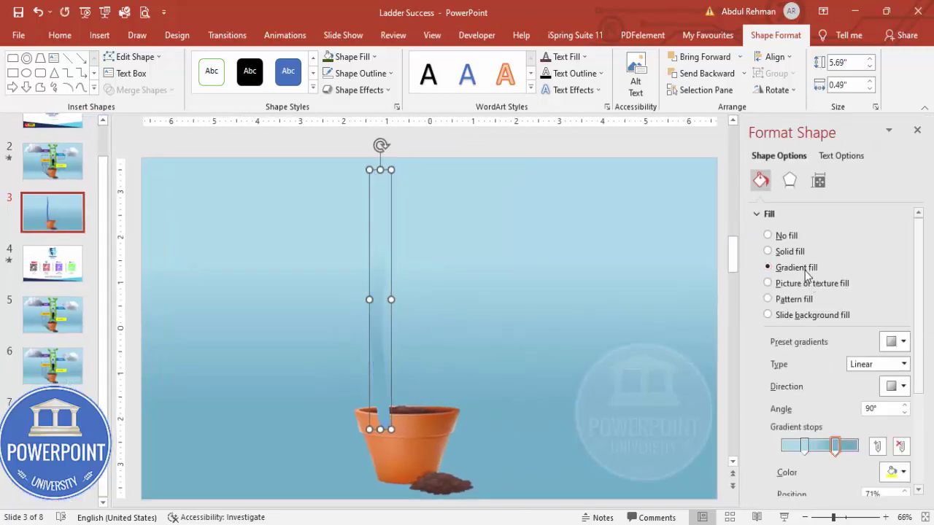
Add a left gradient stop coloured dark green and set the direction to Linear Right.
click(804, 446)
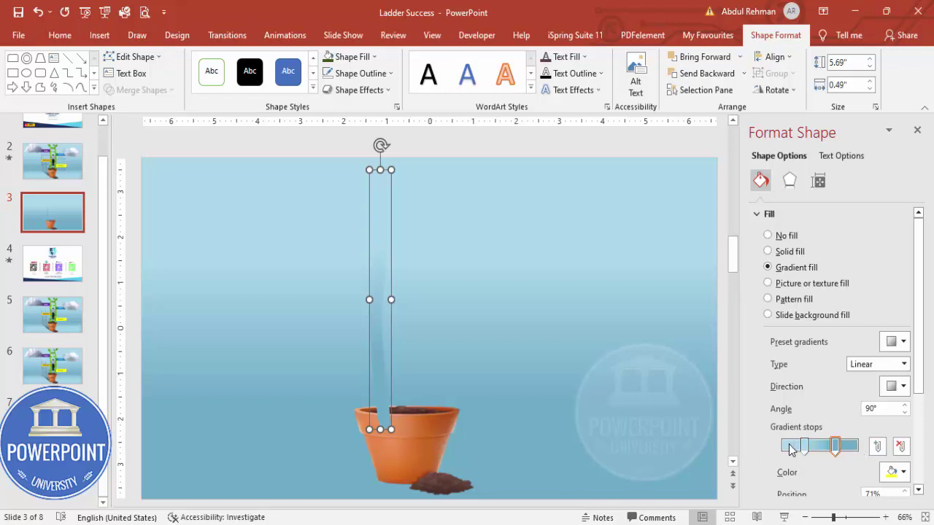
click(785, 447)
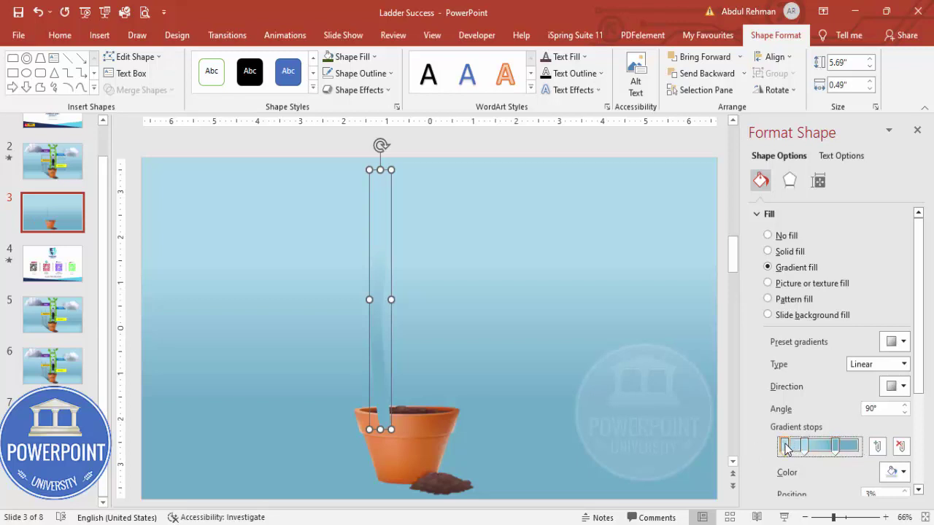
click(902, 473)
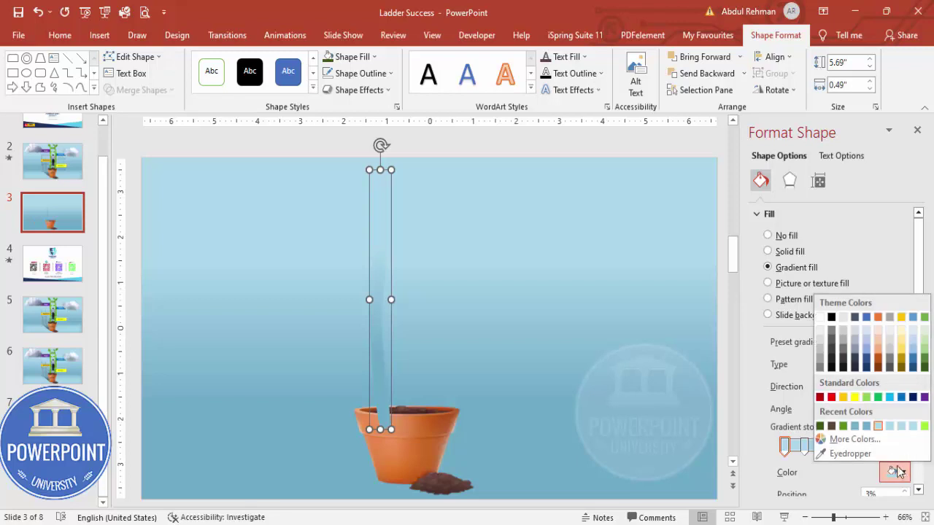
click(820, 426)
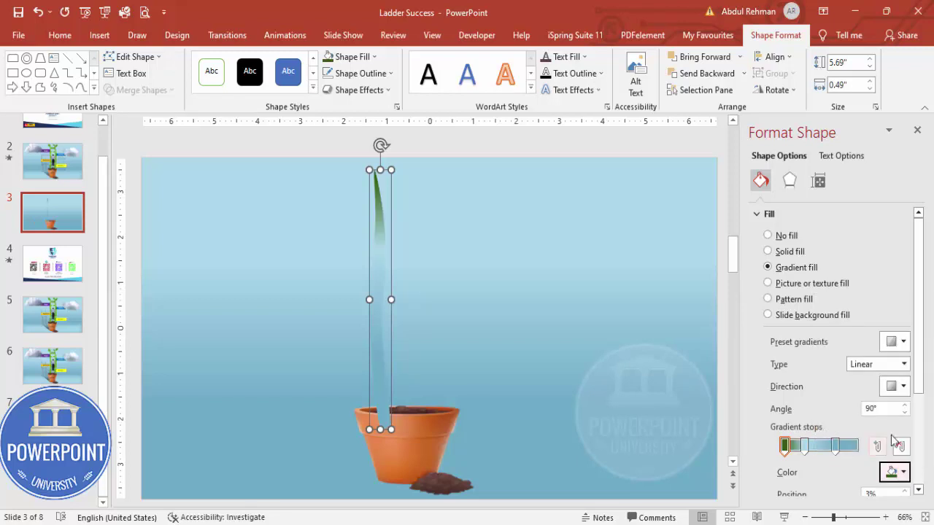
click(902, 388)
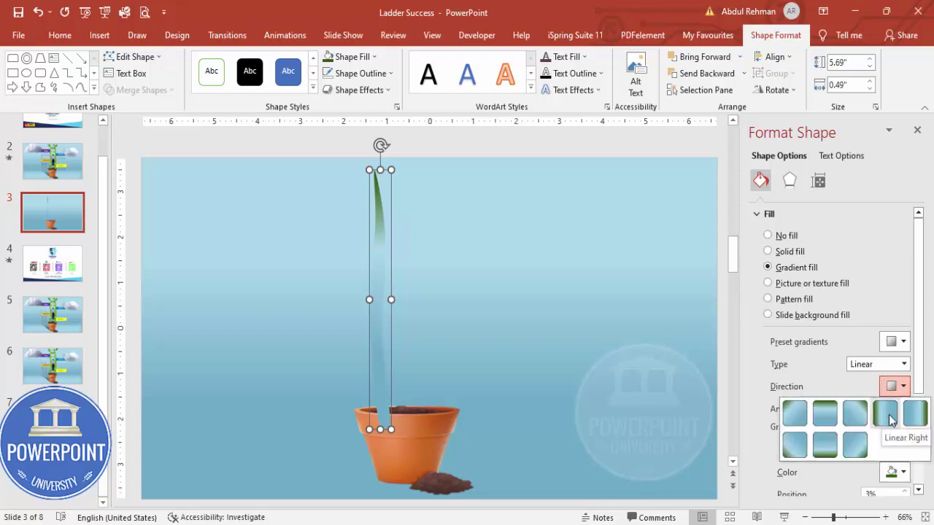
click(886, 415)
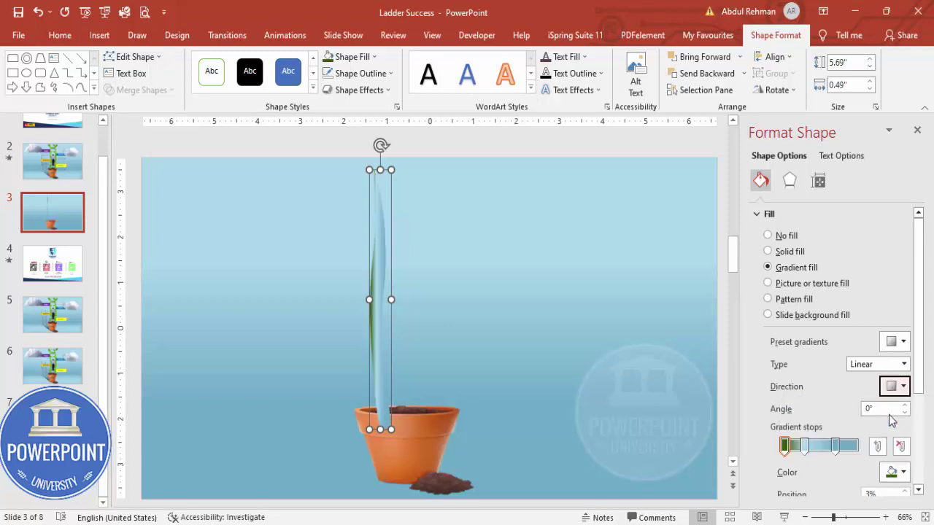
Colour the second gradient stop green and the third light green.
click(804, 445)
click(892, 472)
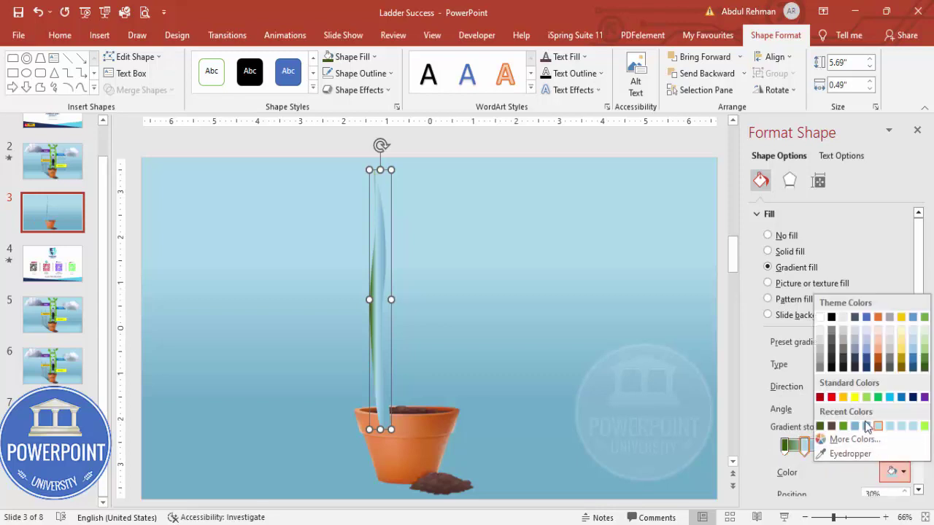
click(820, 426)
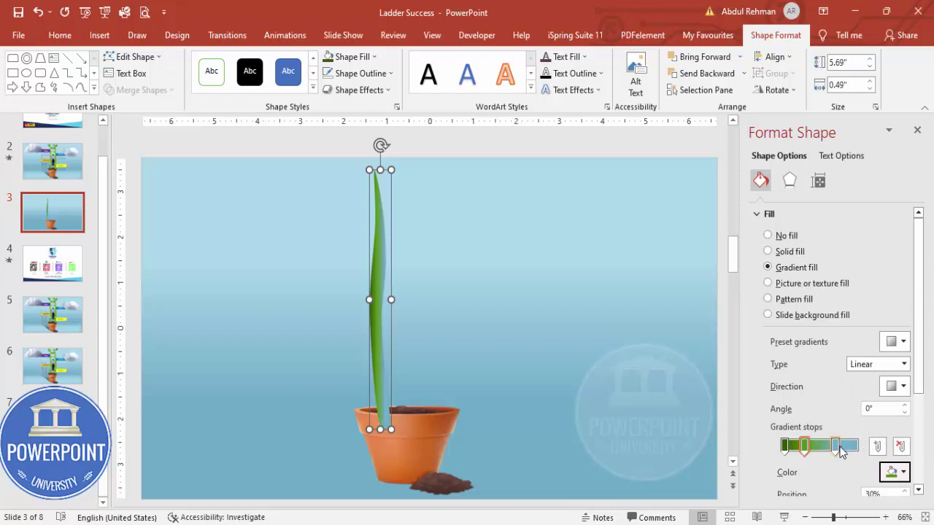
click(837, 448)
click(891, 473)
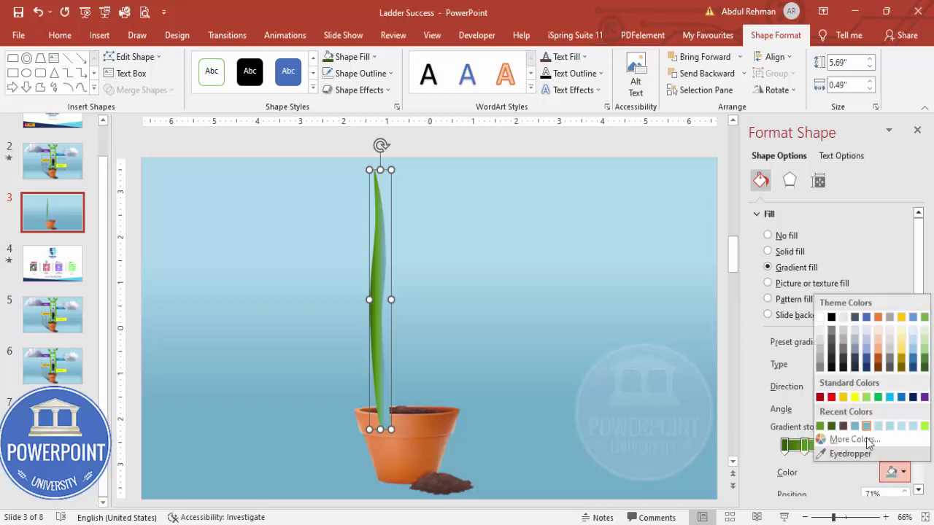
click(866, 398)
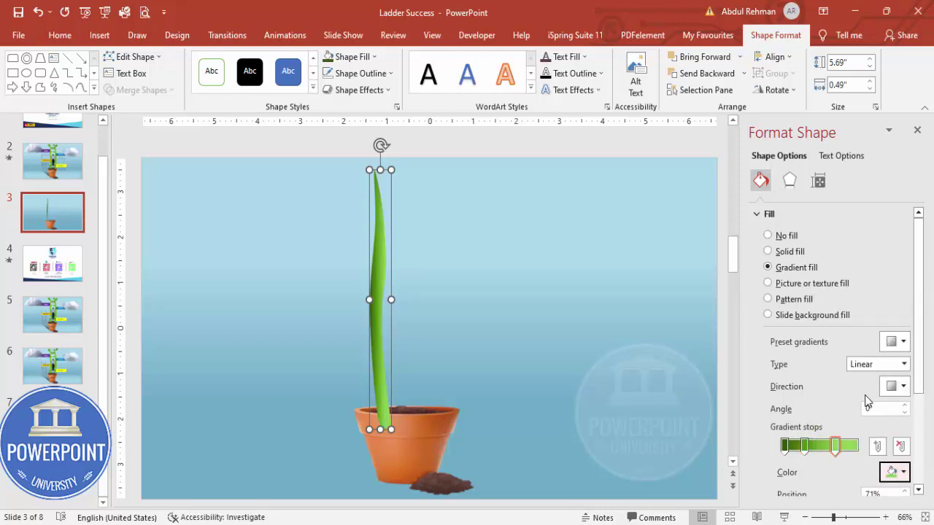
Set the last gradient stop to a custom very dark green, #243C06.
click(856, 446)
click(893, 472)
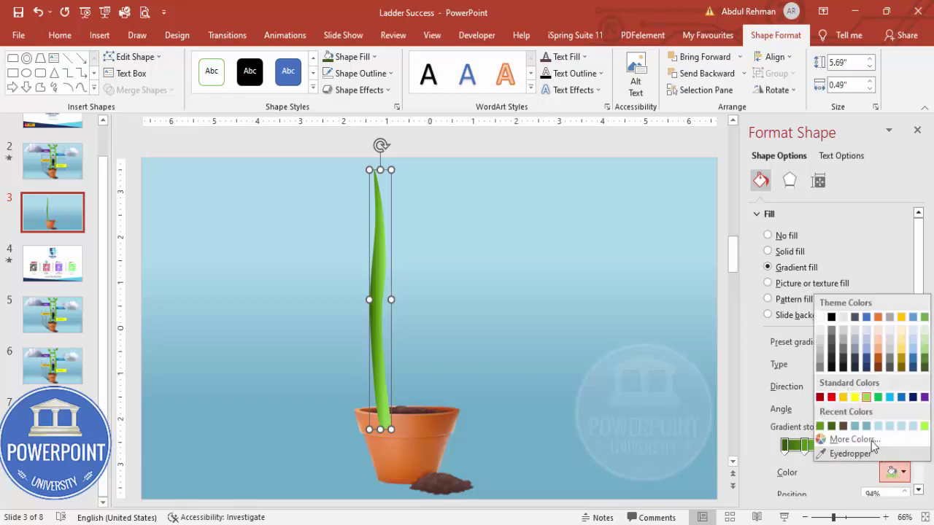
click(832, 429)
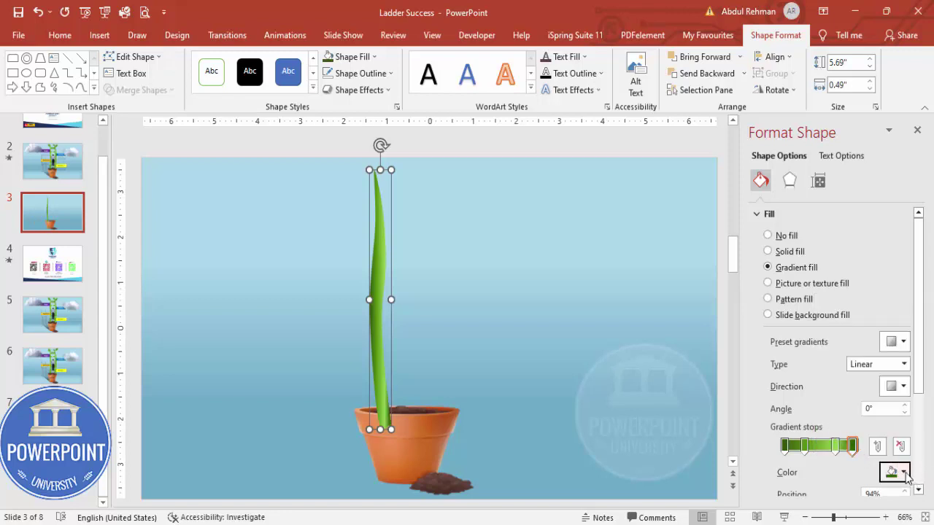
click(904, 473)
click(859, 440)
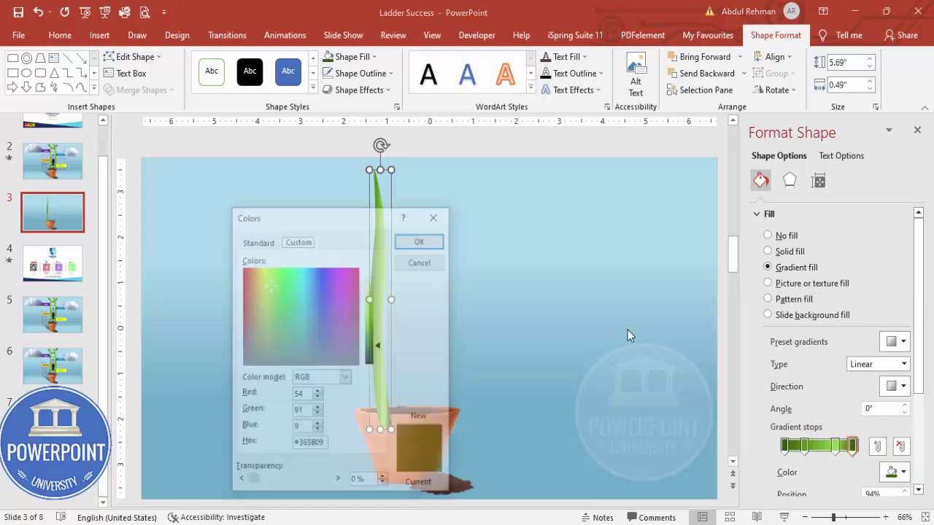
drag(381, 344, 380, 353)
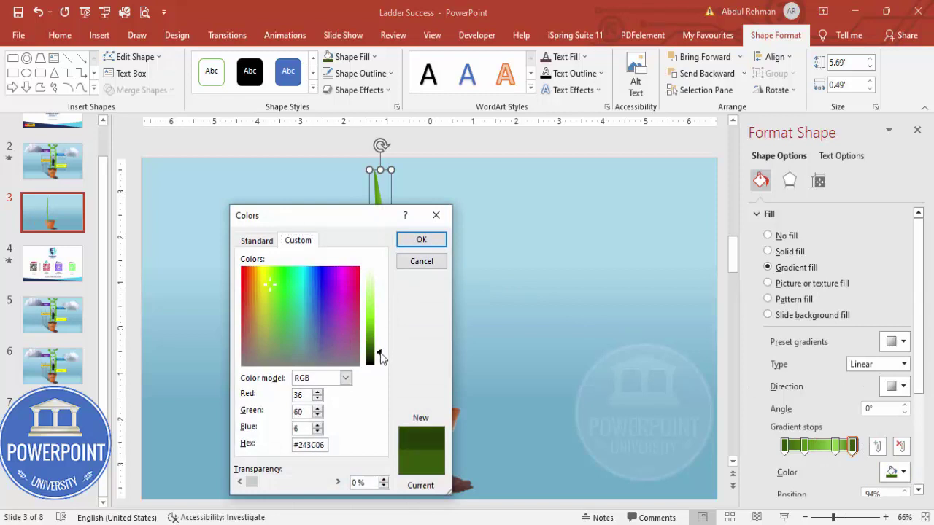
click(421, 241)
click(457, 324)
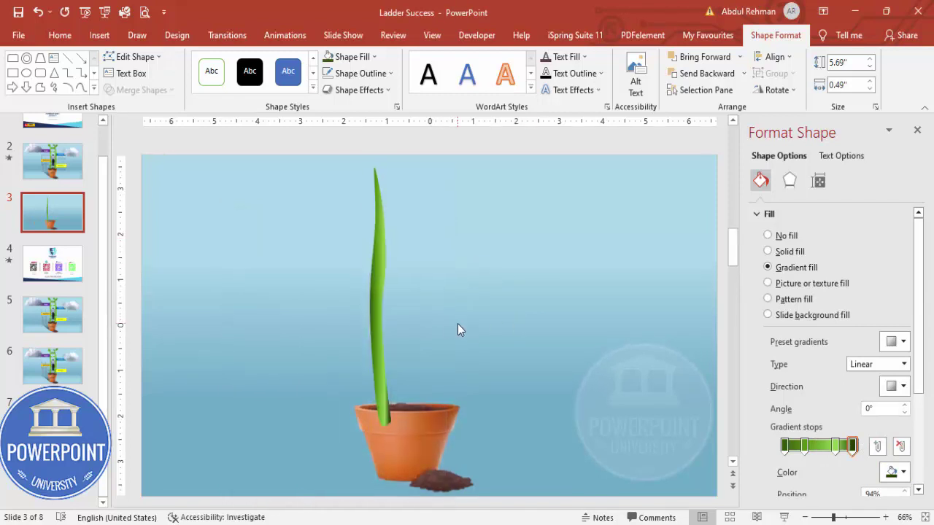
click(376, 331)
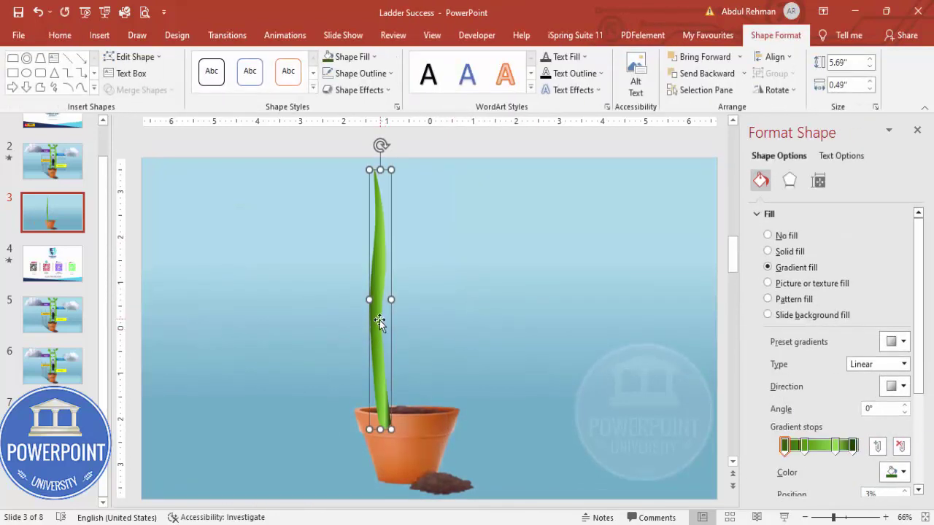
Duplicate the green stem beside the original and flip the copy horizontally.
scroll(378, 323, down, 1)
drag(379, 319, 429, 308)
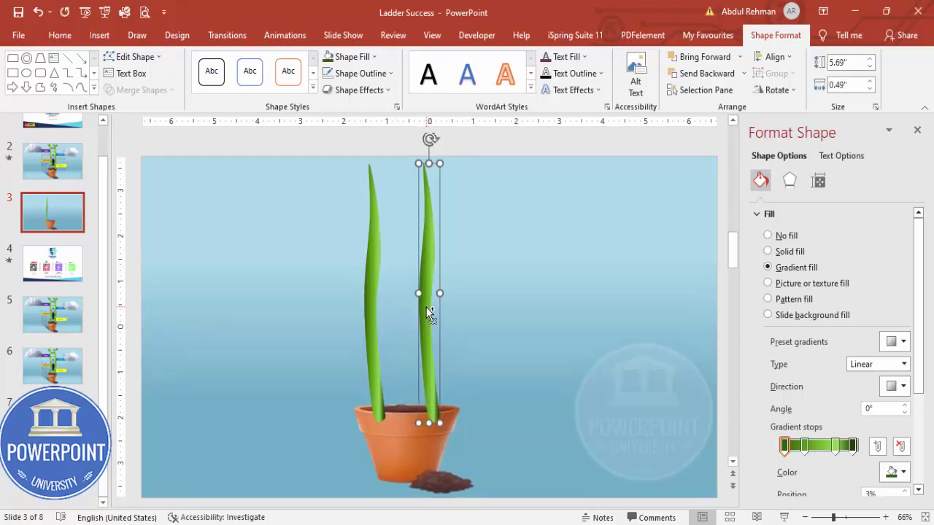
click(777, 90)
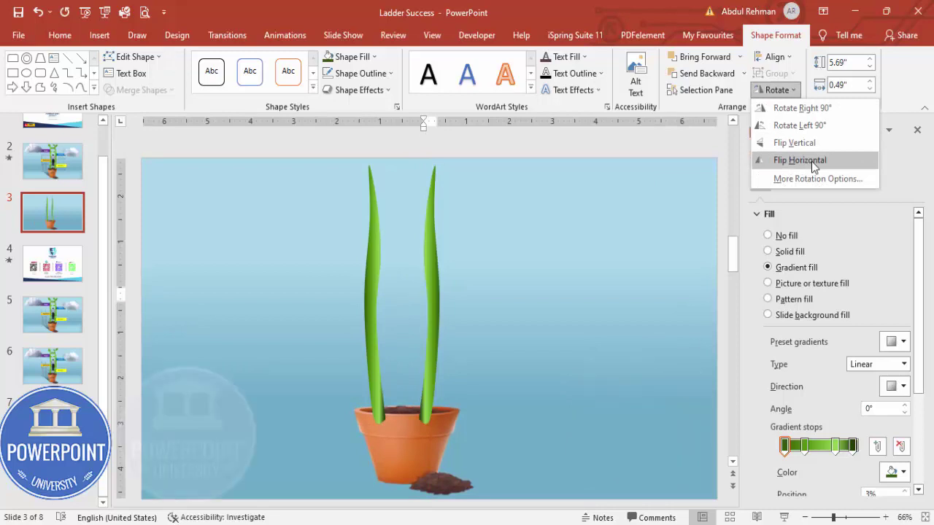
click(812, 161)
Edit the copy's points to narrow it into a straighter blade with its tip tilted left.
right_click(434, 334)
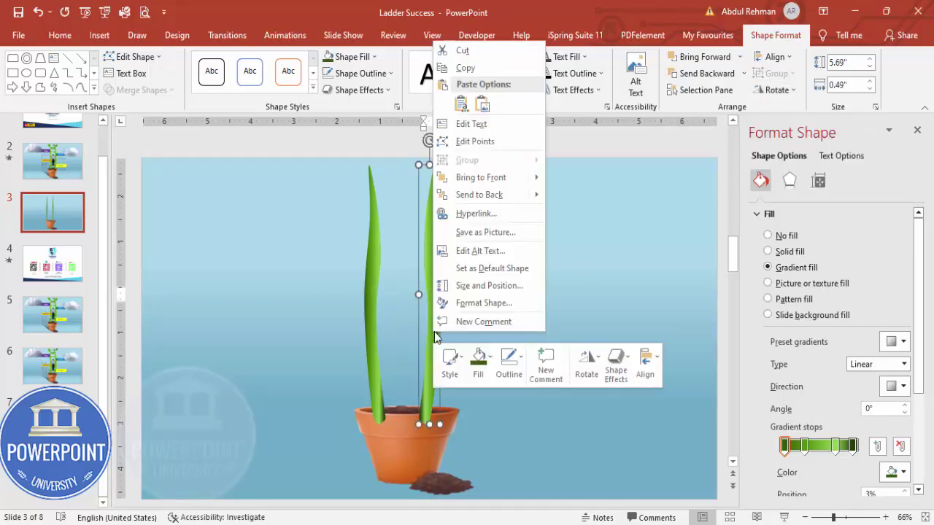
click(464, 141)
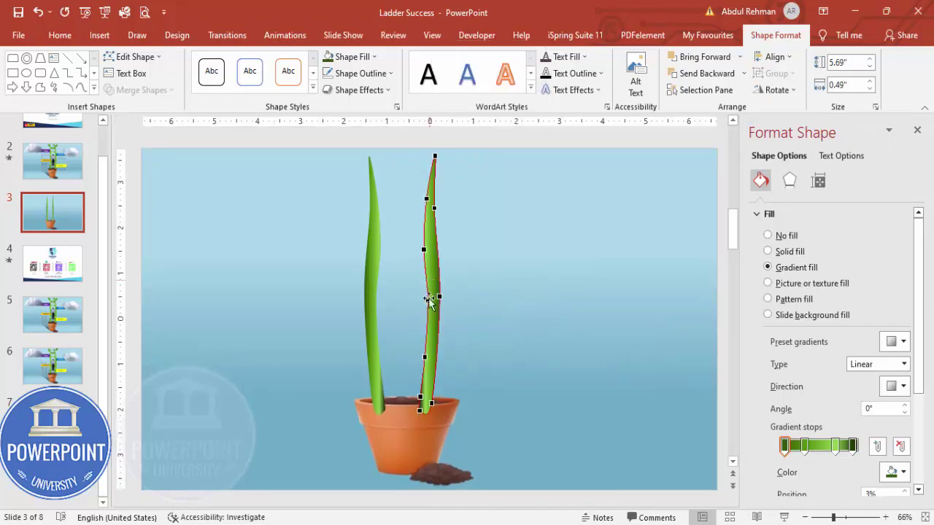
click(431, 308)
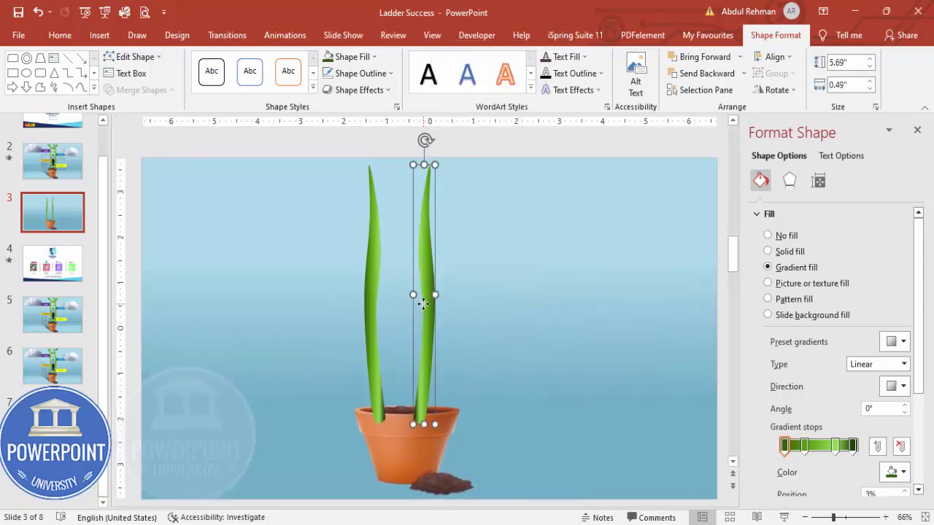
right_click(431, 307)
click(467, 117)
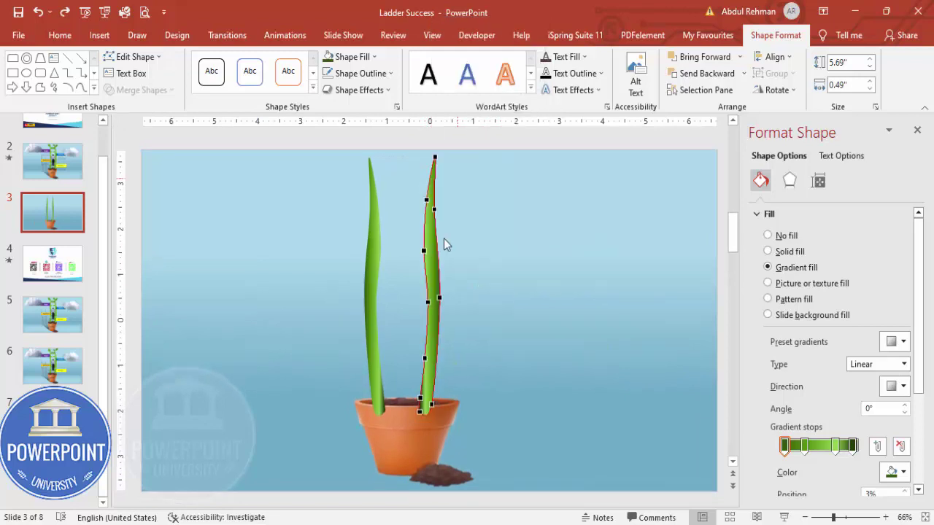
drag(427, 299, 434, 300)
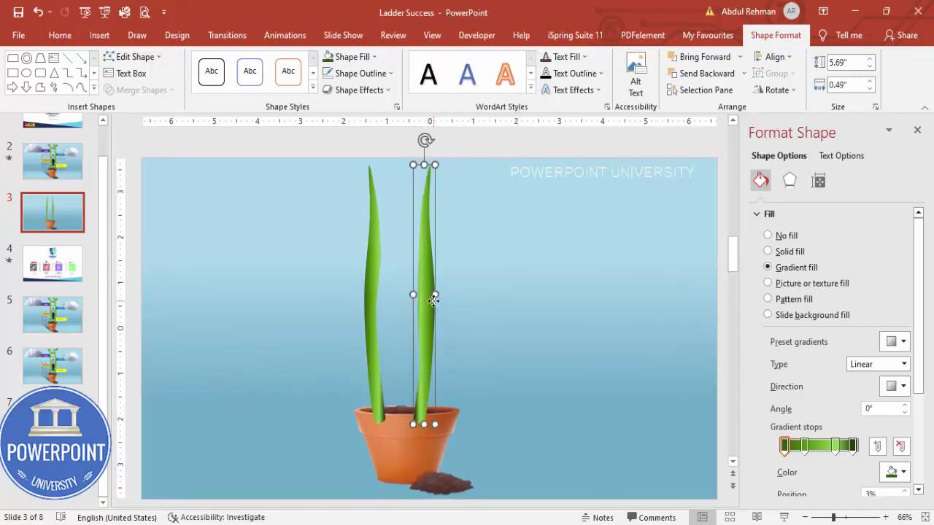
right_click(435, 305)
click(497, 113)
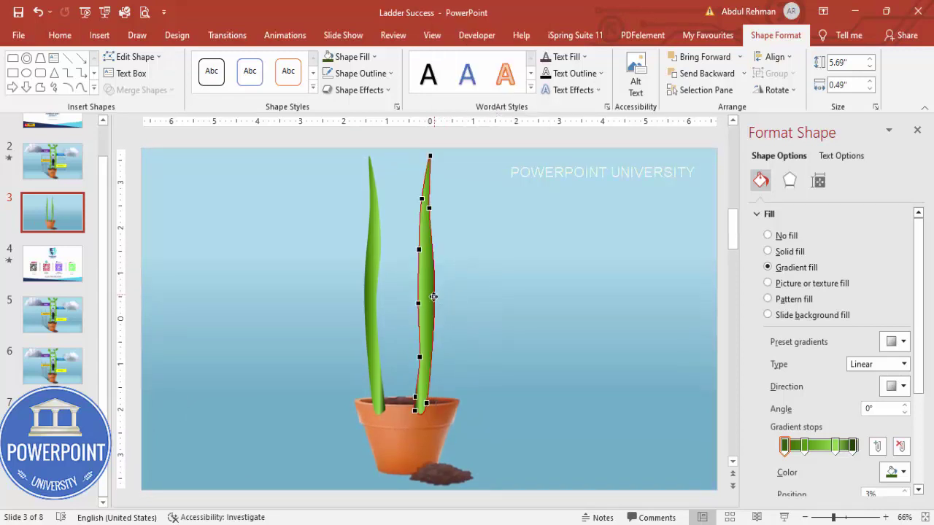
drag(435, 299, 430, 297)
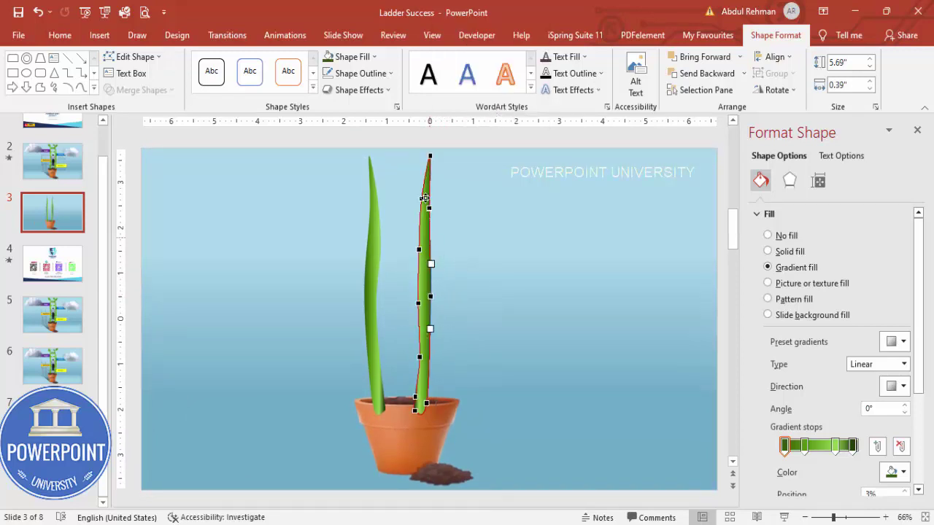
drag(428, 156, 421, 156)
Move the copied stem onto the slide's centre line.
click(441, 366)
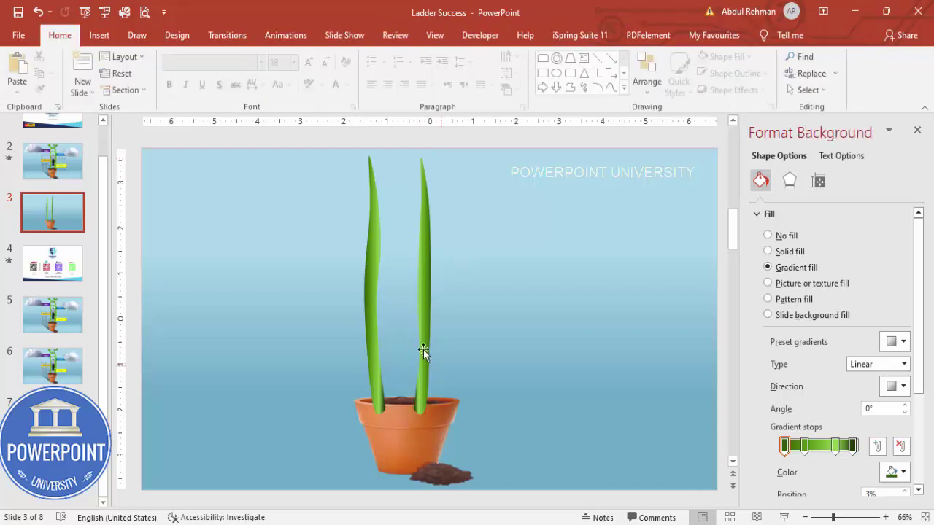
click(421, 351)
drag(421, 350, 430, 350)
Add a new gradient stop to the copied stem and drag it to 35%.
scroll(437, 343, up, 1)
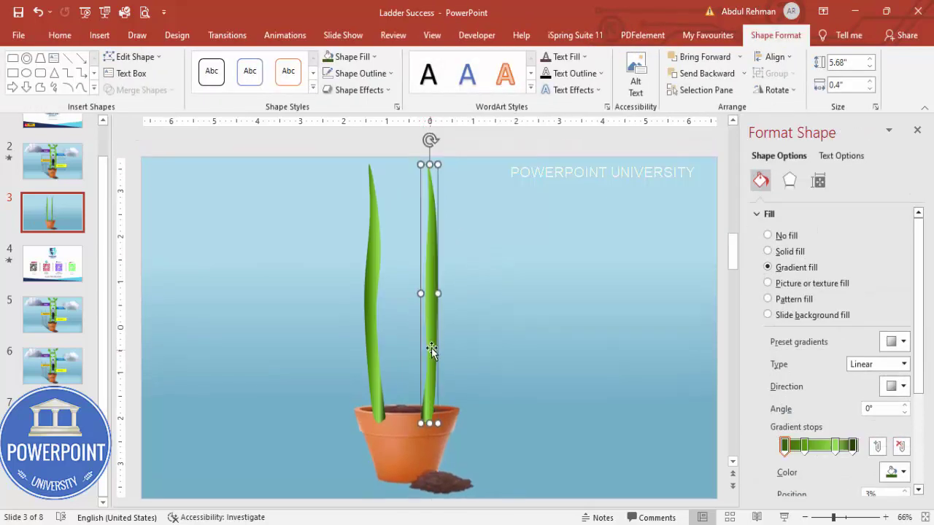
click(792, 446)
mouse_move(792, 449)
mouse_down()
mouse_move(819, 451)
mouse_move(800, 451)
mouse_up()
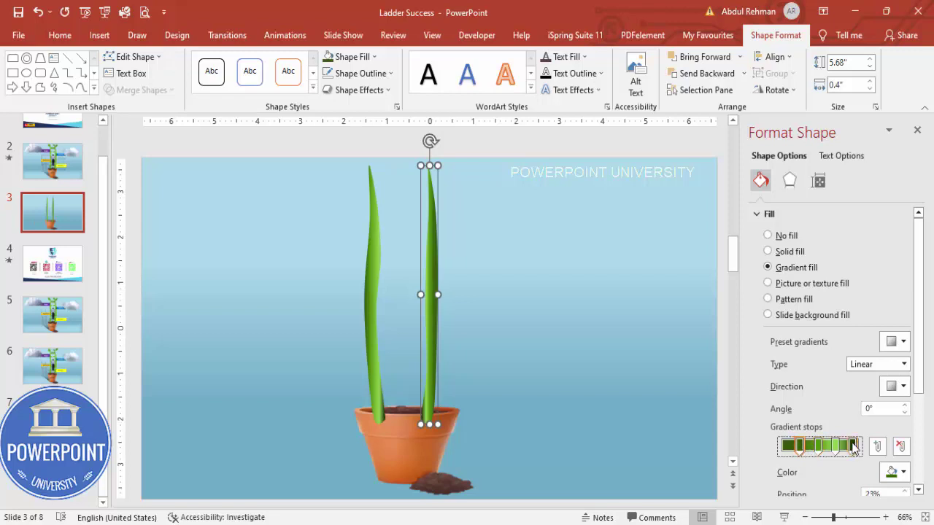